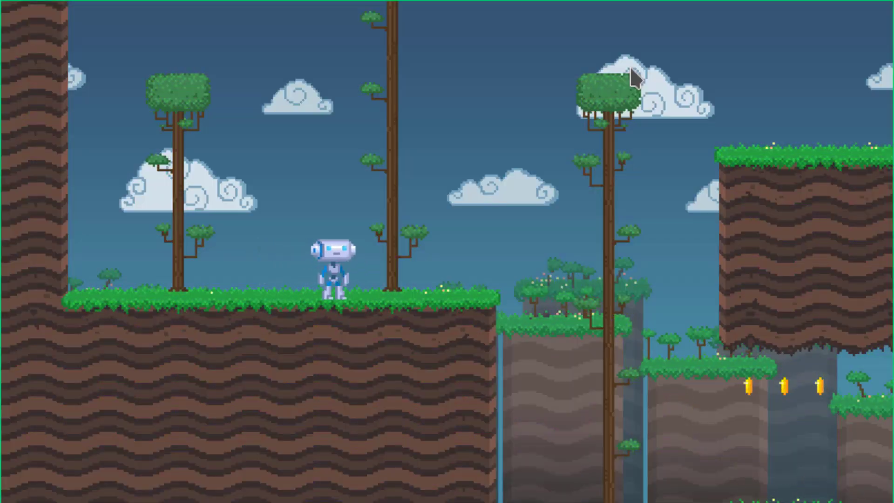
- Run the robot right up the steps, shooting the red enemies and turning back and forth
{"action": "key", "text": "Right"}
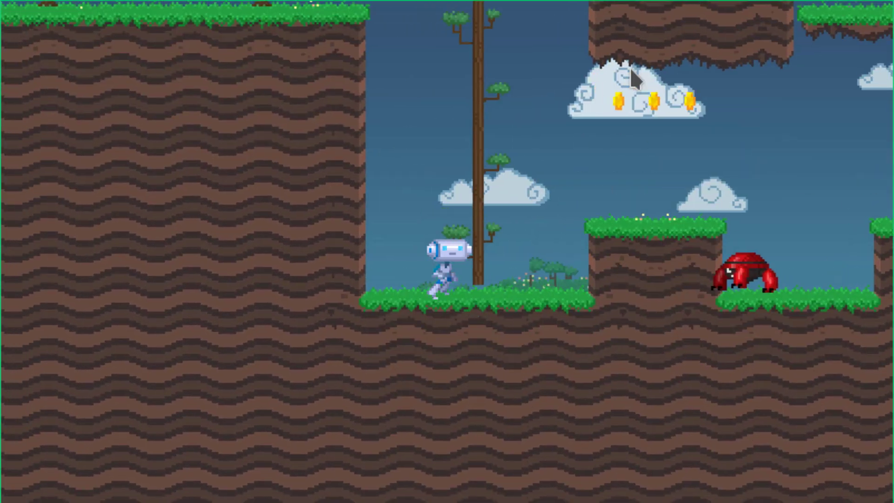
{"action": "key", "text": "Right"}
{"action": "key", "text": "space"}
{"action": "key", "text": "space"}
{"action": "key", "text": "Left"}
{"action": "key", "text": "Right"}
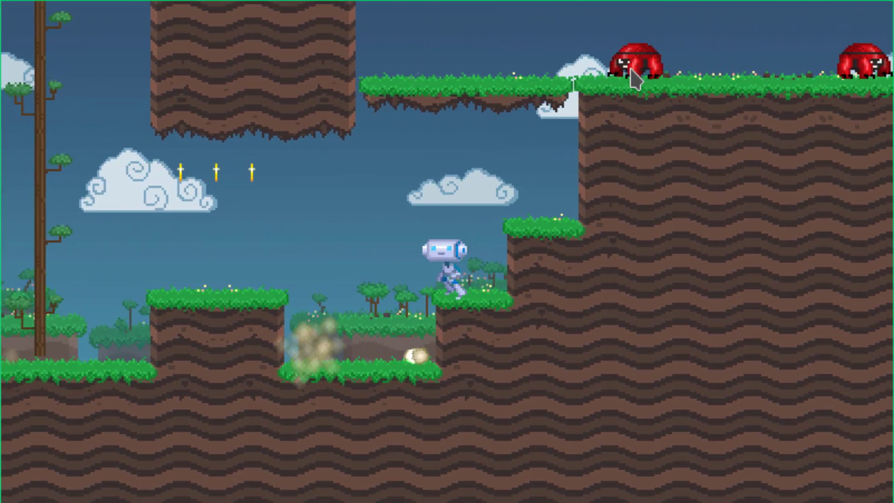
{"action": "key", "text": "Left"}
{"action": "key", "text": "Right"}
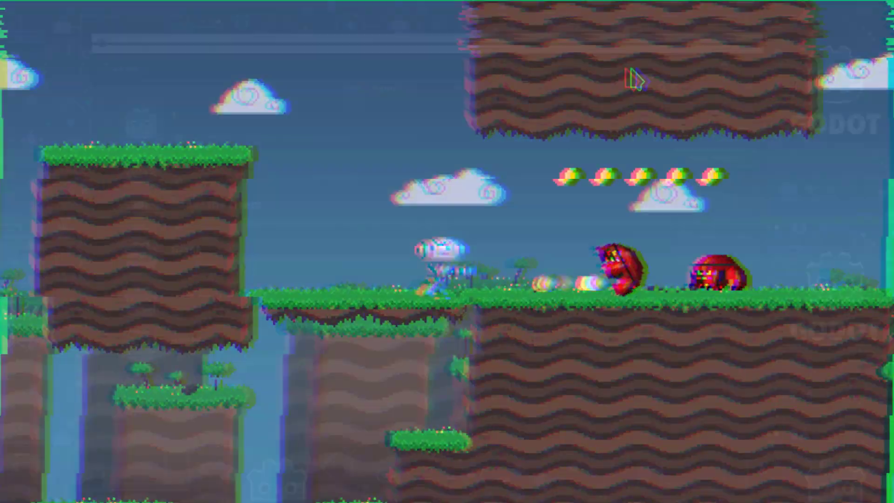
- Jump the robot across the platforms to the dirt wall, firing at enemies, then head left
{"action": "key", "text": "Right"}
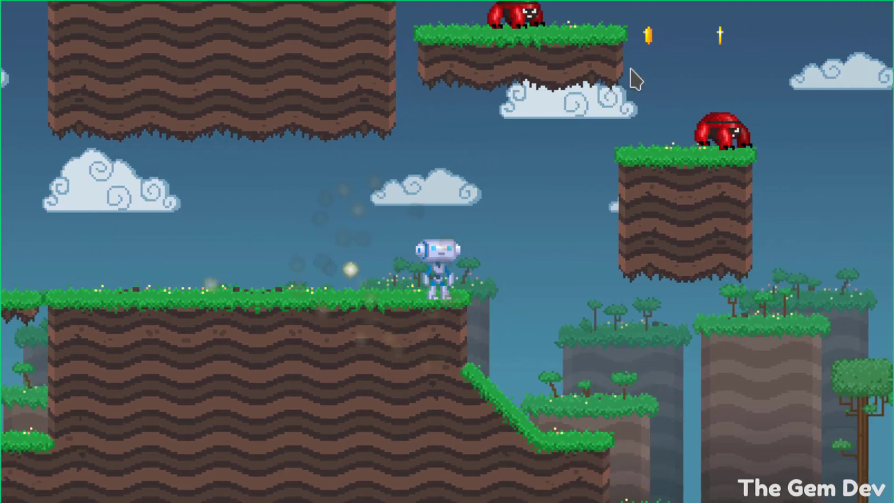
{"action": "key", "text": "Right"}
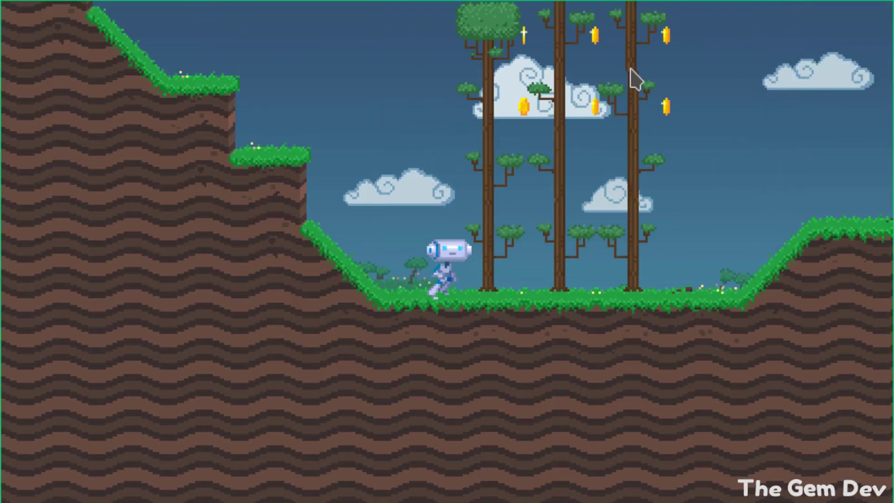
{"action": "key", "text": "Right"}
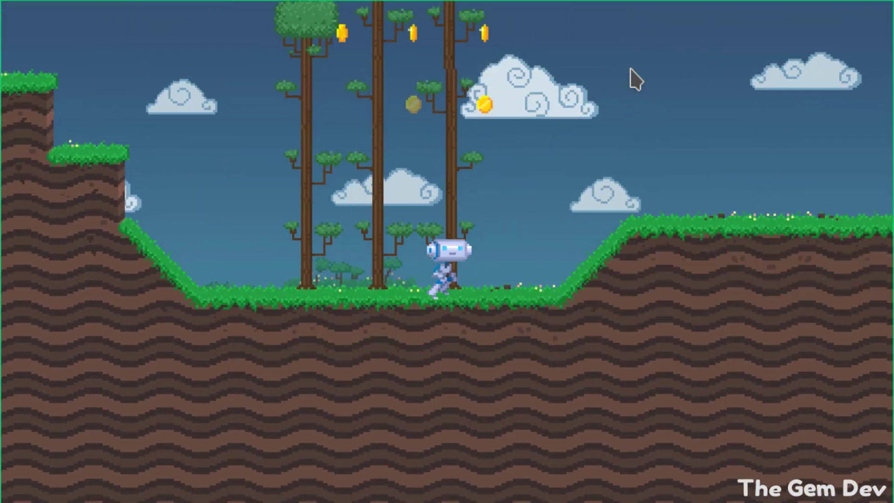
{"action": "key", "text": "Right"}
{"action": "key", "text": "Left"}
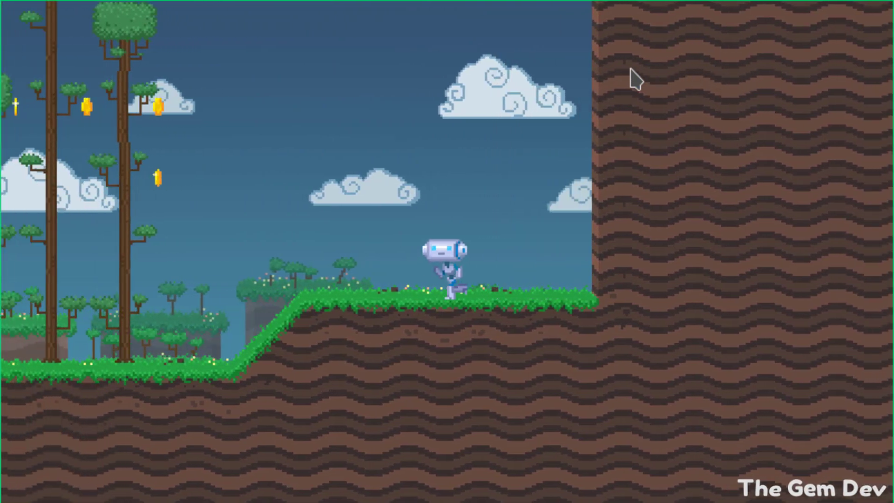
{"action": "key", "text": "Left"}
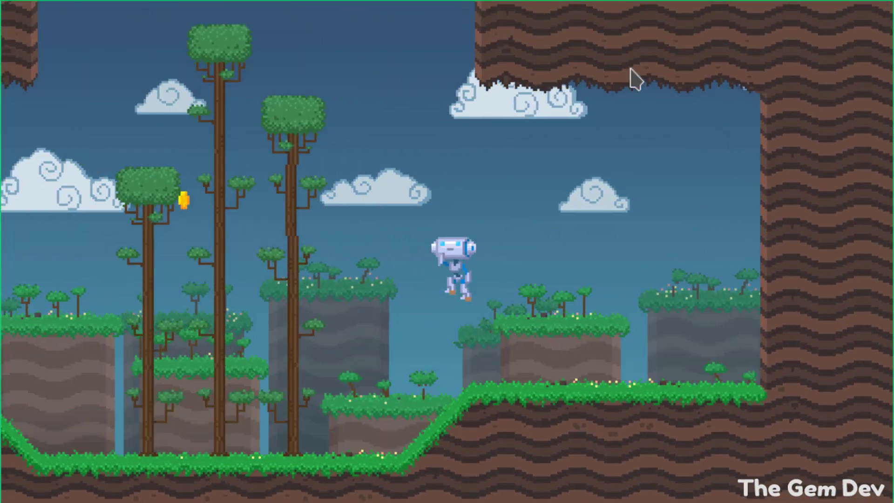
- Climb the robot up the slope among the trees onto the brown pillars, shooting, then run right
{"action": "key", "text": "Left"}
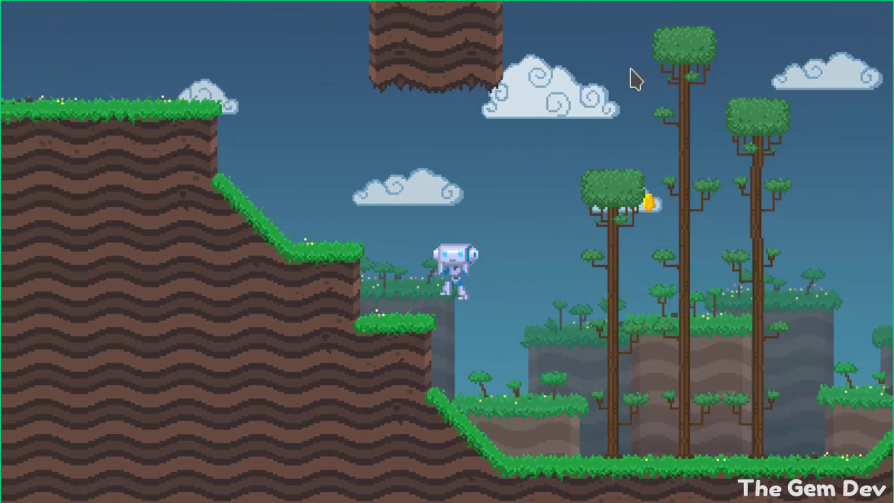
{"action": "key", "text": "Left"}
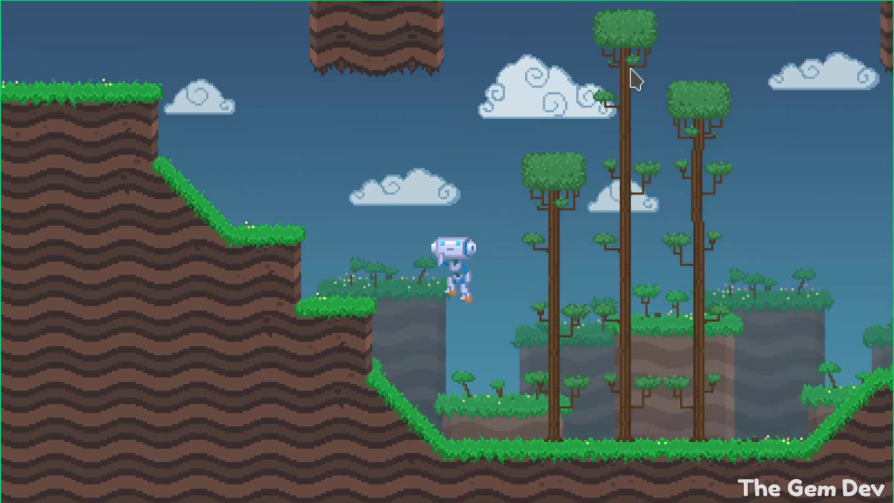
{"action": "key", "text": "Left"}
{"action": "key", "text": "Left"}
{"action": "key", "text": "space"}
{"action": "key", "text": "Right"}
{"action": "key", "text": "space"}
{"action": "key", "text": "Left"}
{"action": "key", "text": "Left"}
{"action": "key", "text": "Right"}
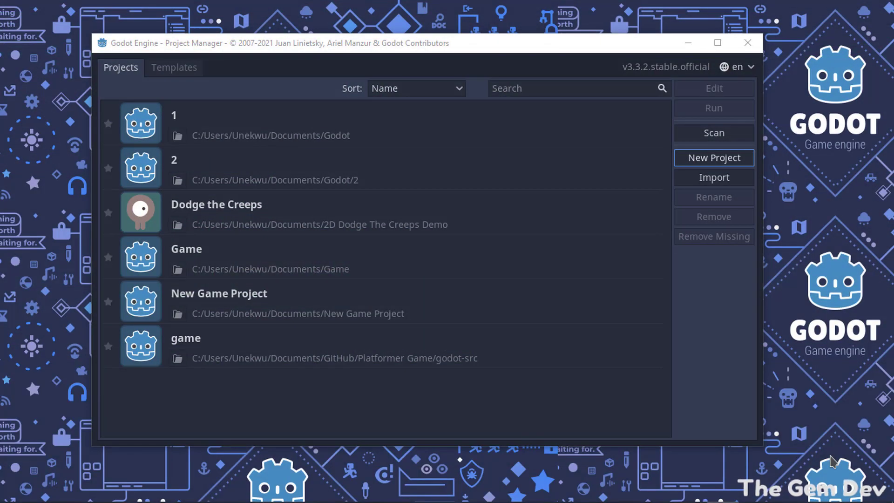
- Bring the Godot Project Manager window back to the front from the taskbar
{"action": "mouse_move", "coordinate": [274, 498]}
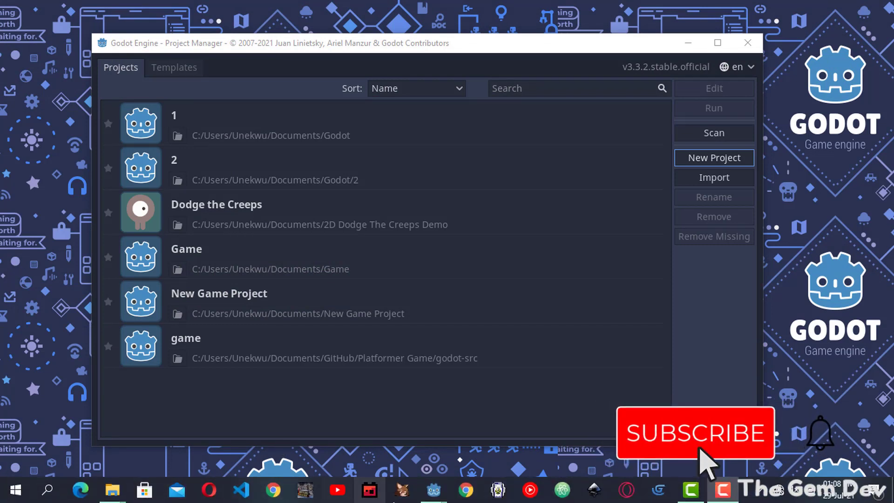
{"action": "mouse_move", "coordinate": [434, 498]}
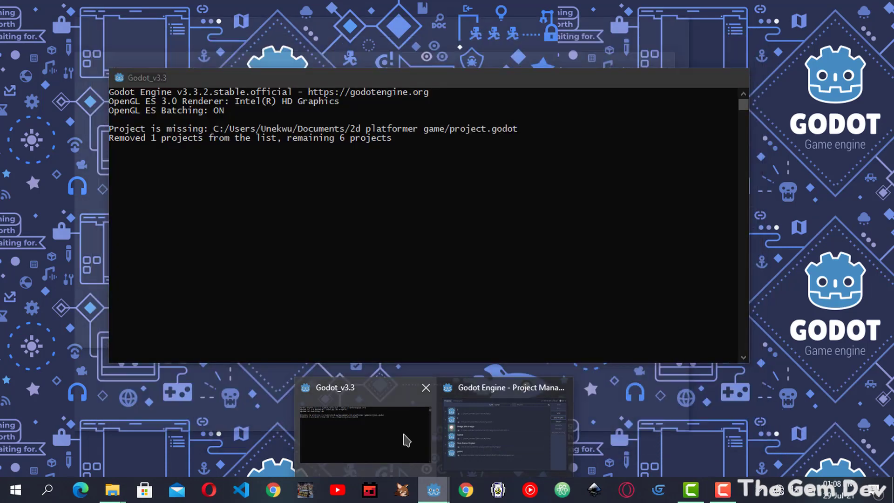
{"action": "left_click", "coordinate": [404, 435]}
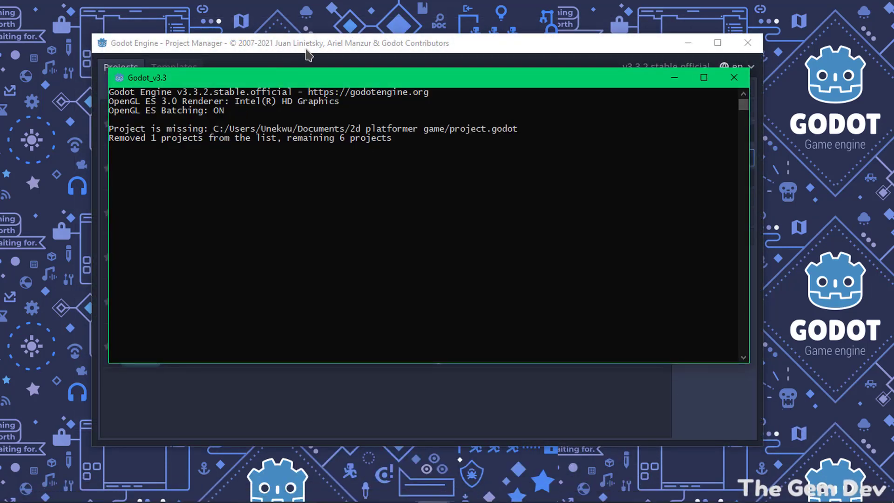
{"action": "left_click", "coordinate": [293, 56]}
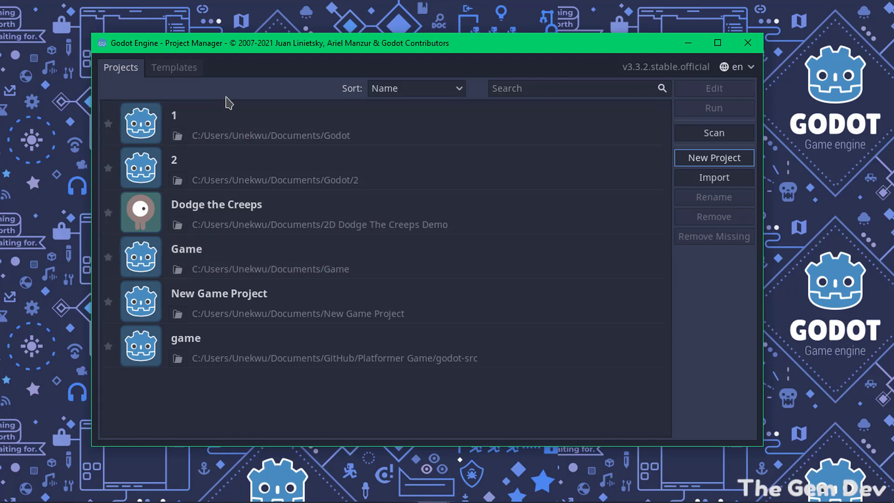
- Glance at the Templates tab, then return to Projects and start a New Project
{"action": "left_click", "coordinate": [188, 72]}
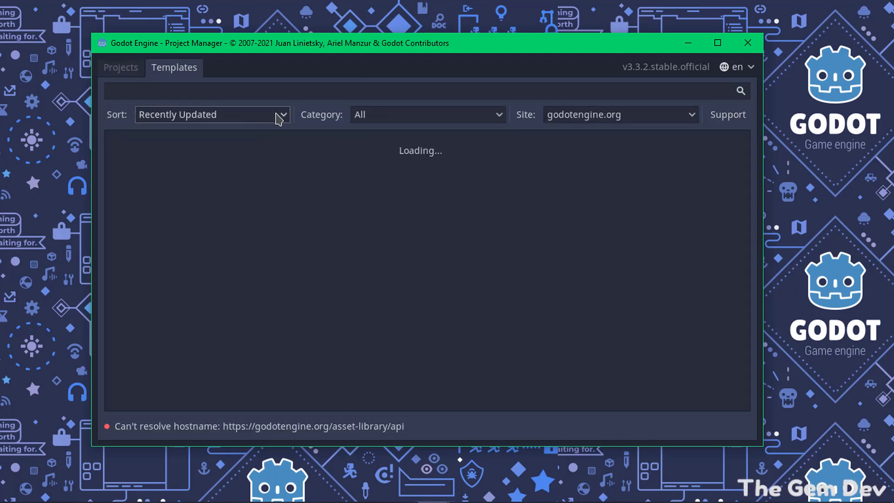
{"action": "left_click", "coordinate": [120, 69]}
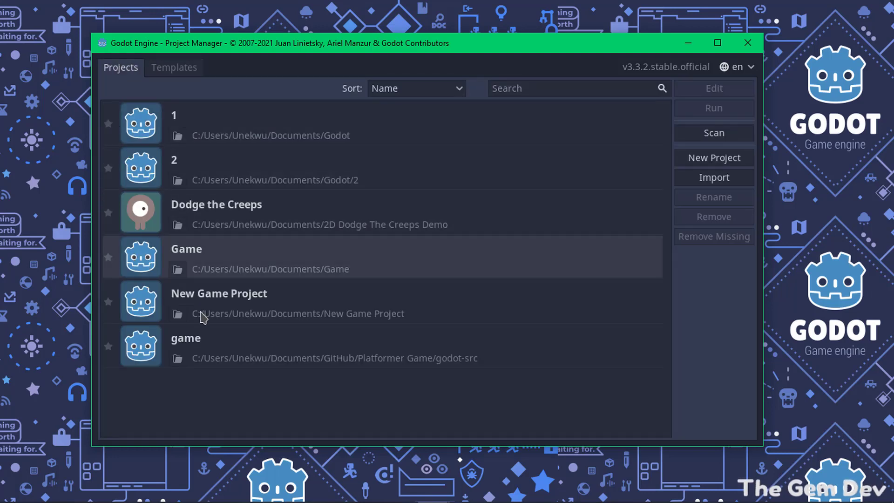
{"action": "left_click", "coordinate": [694, 159]}
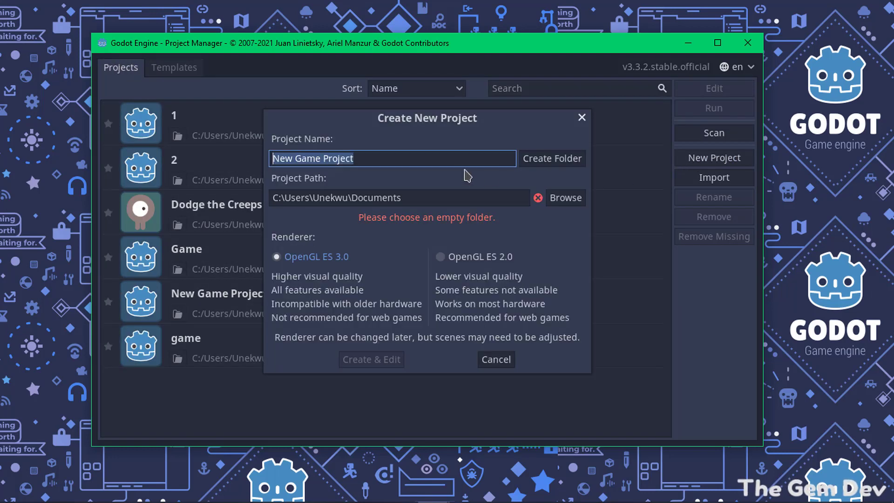
- Name the project '2d Platformer Game', give it its own folder, and Create & Edit it
{"action": "type", "text": "2d Platformer Game"}
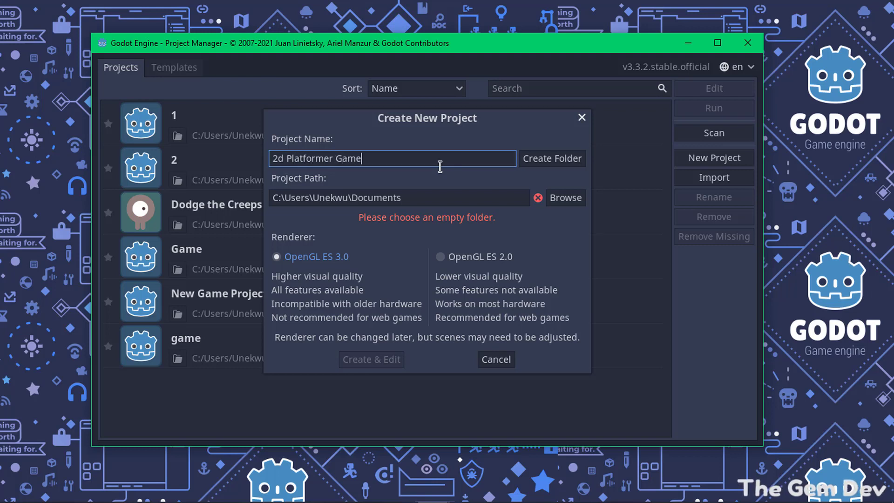
{"action": "left_click", "coordinate": [552, 158]}
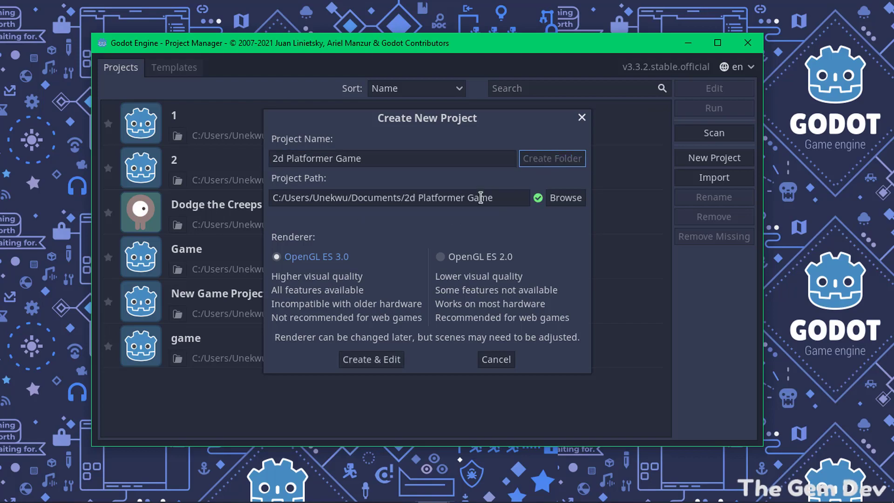
{"action": "left_click", "coordinate": [371, 360]}
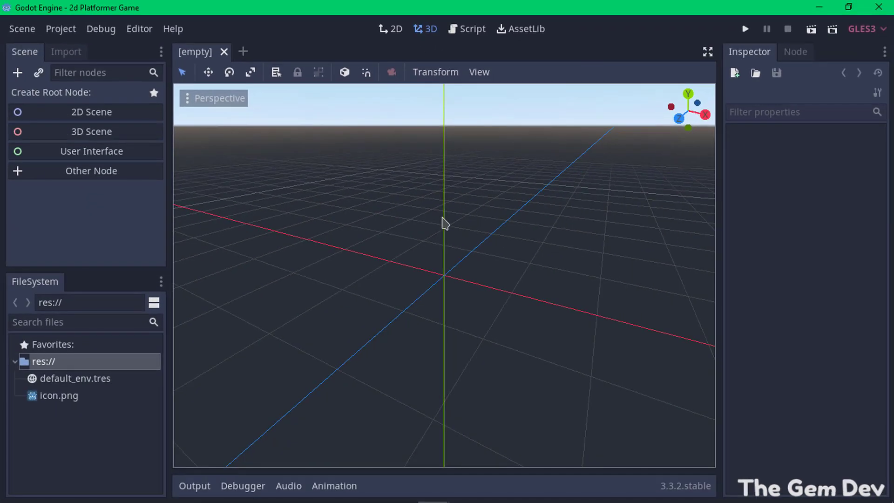
- Switch the editor from the 3D view to the 2D canvas and pan around it
{"action": "right_click_drag", "start_coordinate": [443, 224], "coordinate": [477, 215]}
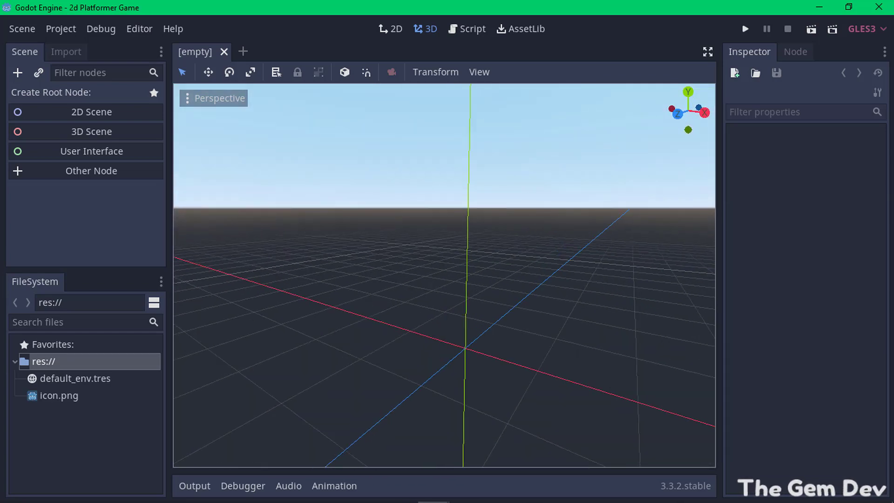
{"action": "left_click", "coordinate": [391, 29]}
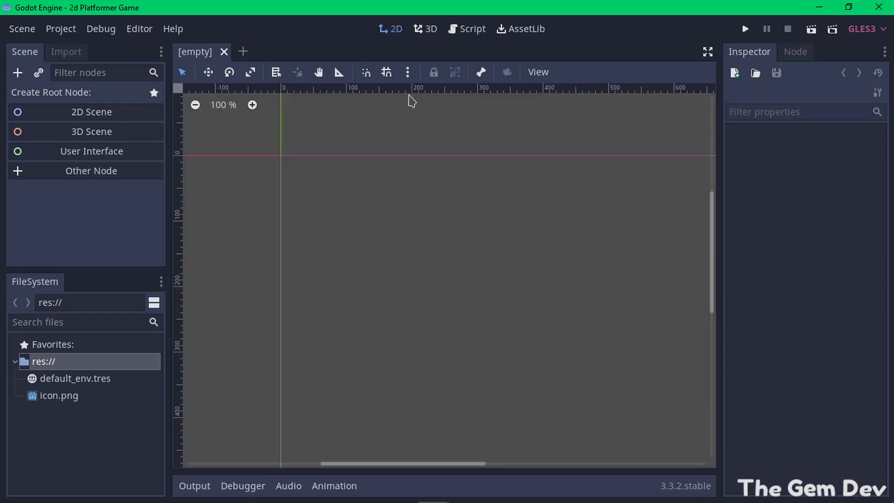
{"action": "middle_click_drag", "start_coordinate": [314, 161], "coordinate": [352, 250]}
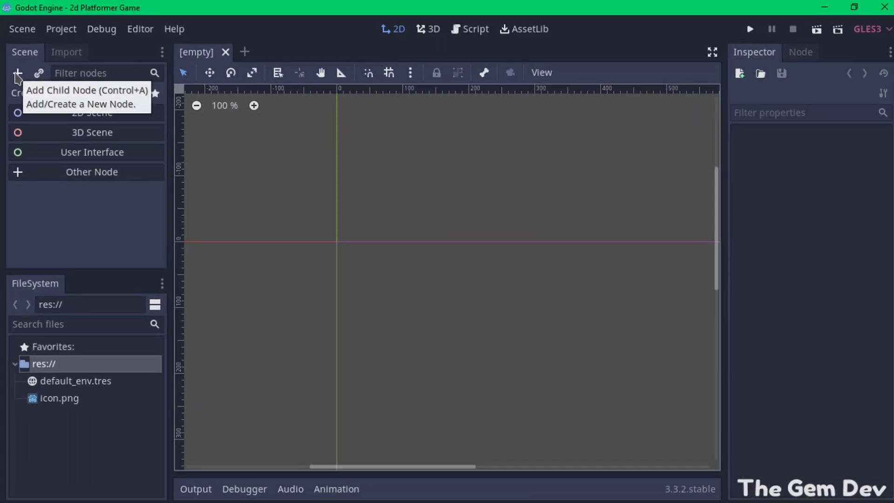
- Add a plain Node as the scene root, rename it World, and save with Ctrl+S
{"action": "left_click", "coordinate": [50, 205]}
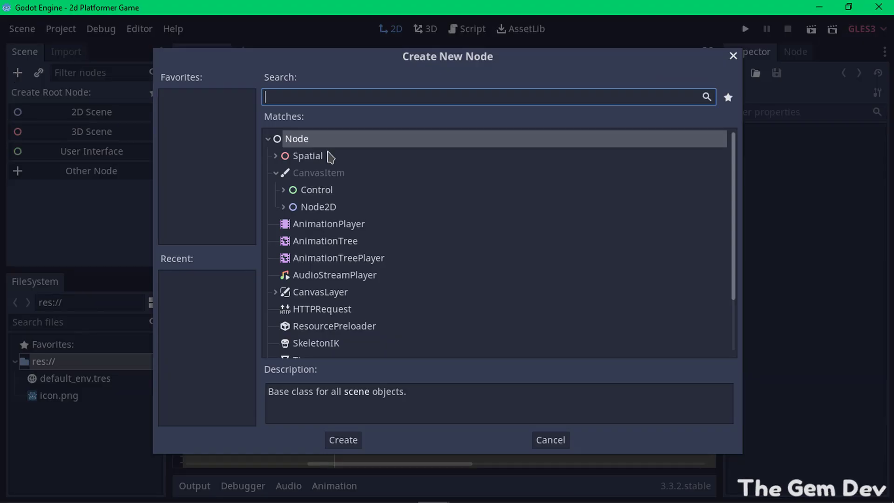
{"action": "double_click", "coordinate": [303, 139]}
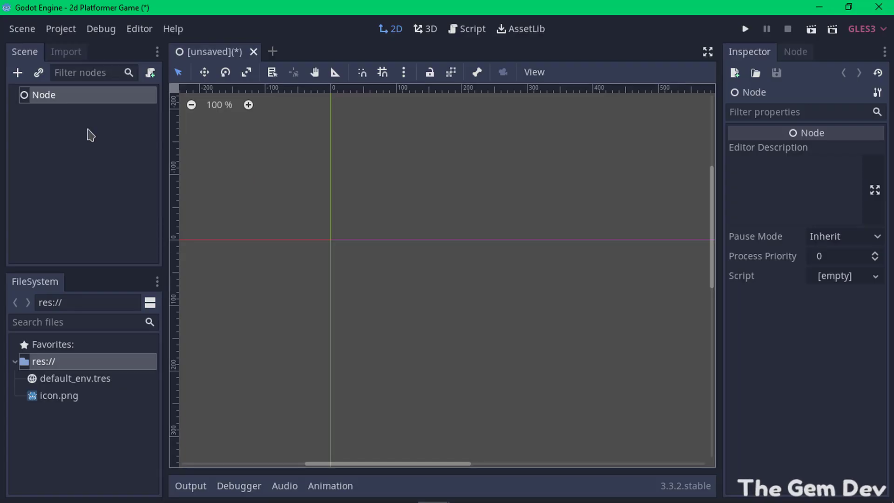
{"action": "double_click", "coordinate": [51, 98]}
{"action": "type", "text": "World"}
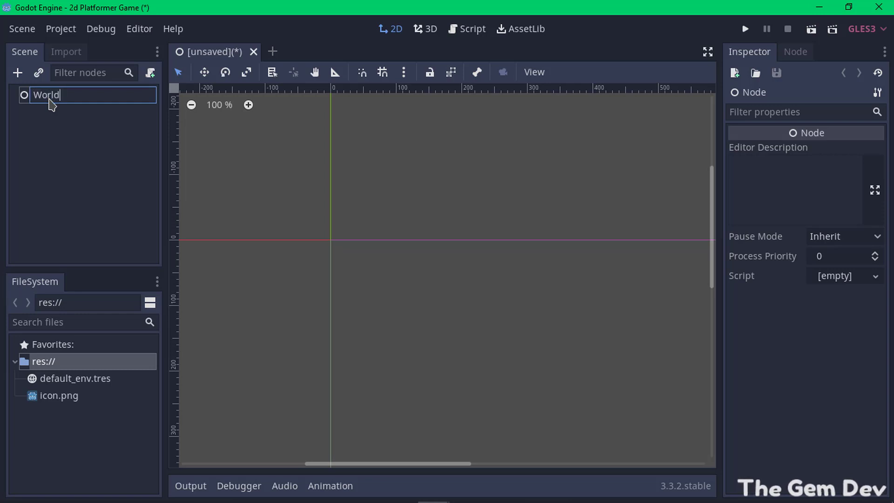
{"action": "left_click", "coordinate": [83, 144]}
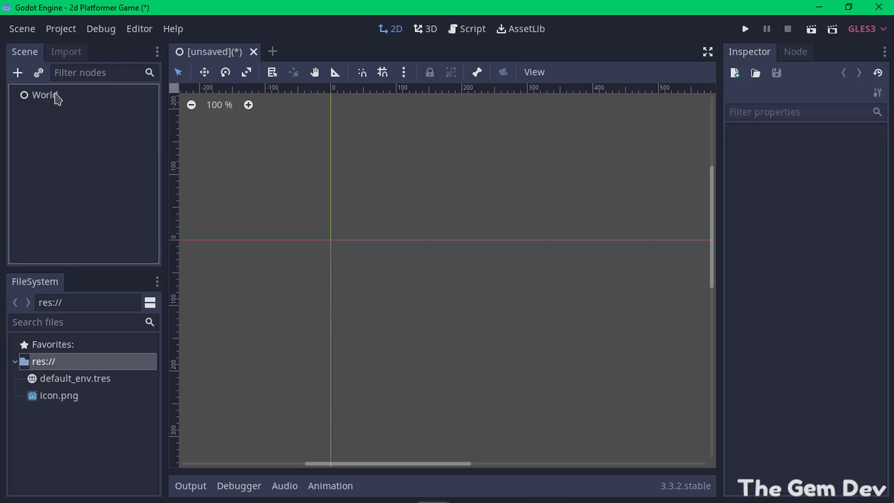
{"action": "key", "text": "ctrl+s"}
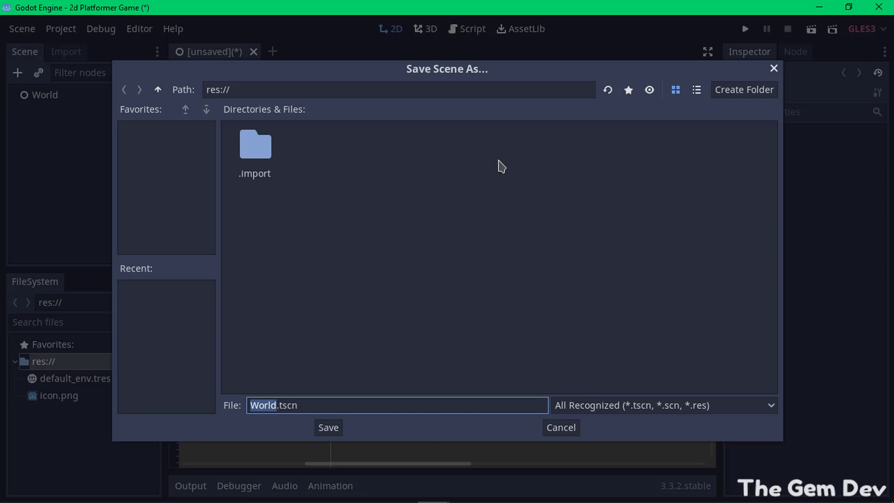
- Create a 'scenes' folder and save World.tscn into it
{"action": "left_click", "coordinate": [730, 93]}
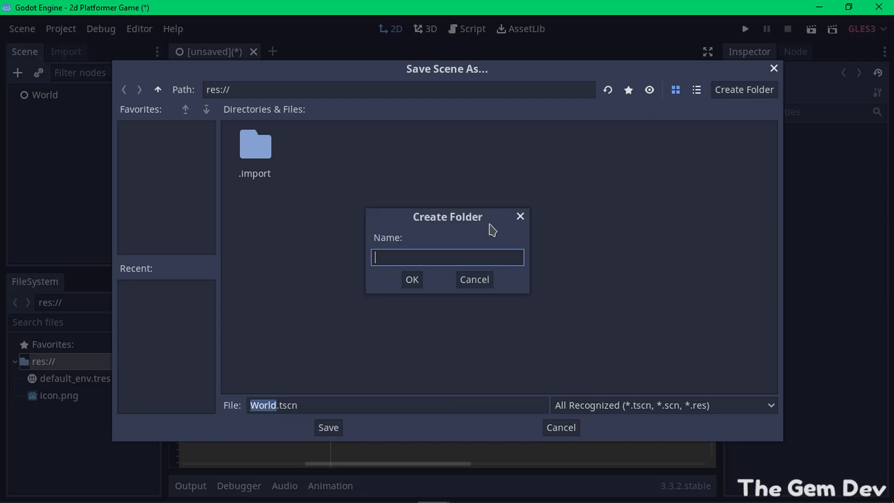
{"action": "type", "text": "scenes"}
{"action": "left_click", "coordinate": [412, 279]}
{"action": "left_click", "coordinate": [329, 428]}
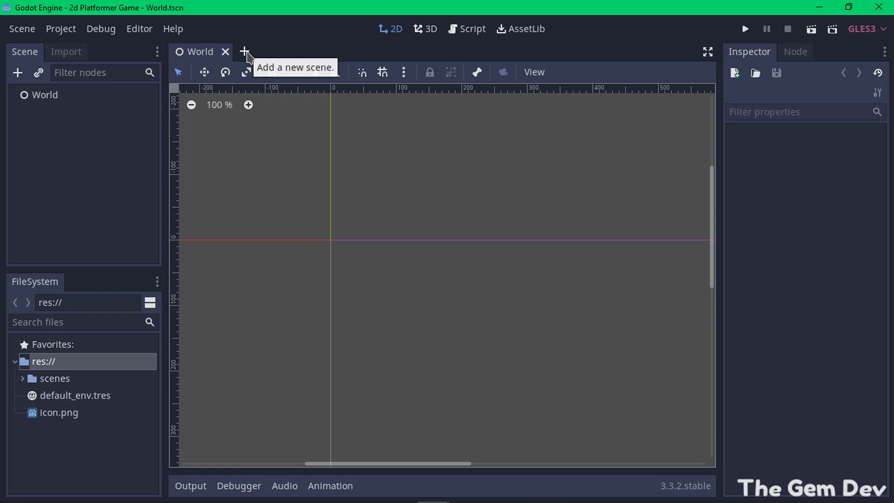
- Start a new scene and add a KinematicBody2D root, found by searching 'kine'
{"action": "left_click", "coordinate": [23, 31]}
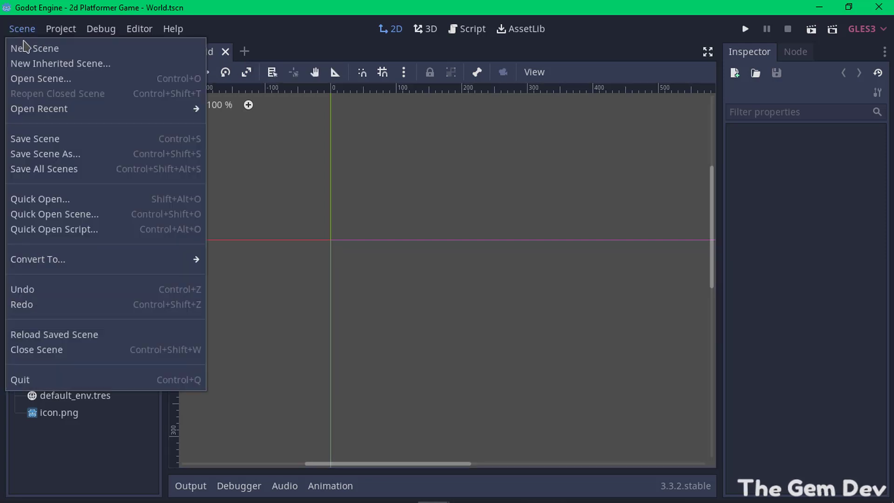
{"action": "left_click", "coordinate": [27, 52]}
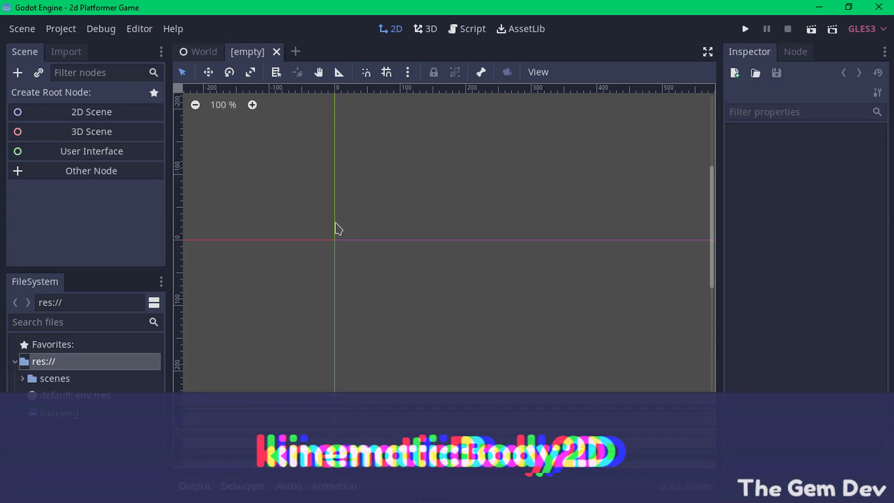
{"action": "left_click", "coordinate": [17, 73]}
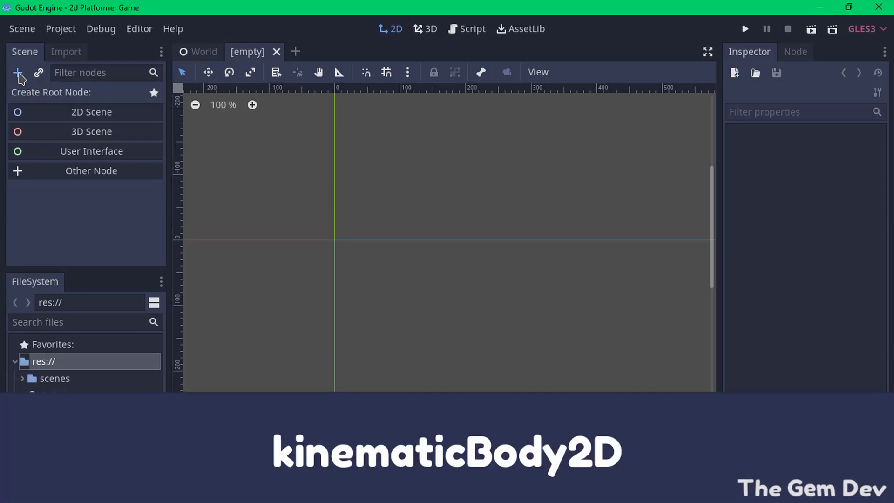
{"action": "type", "text": "kine"}
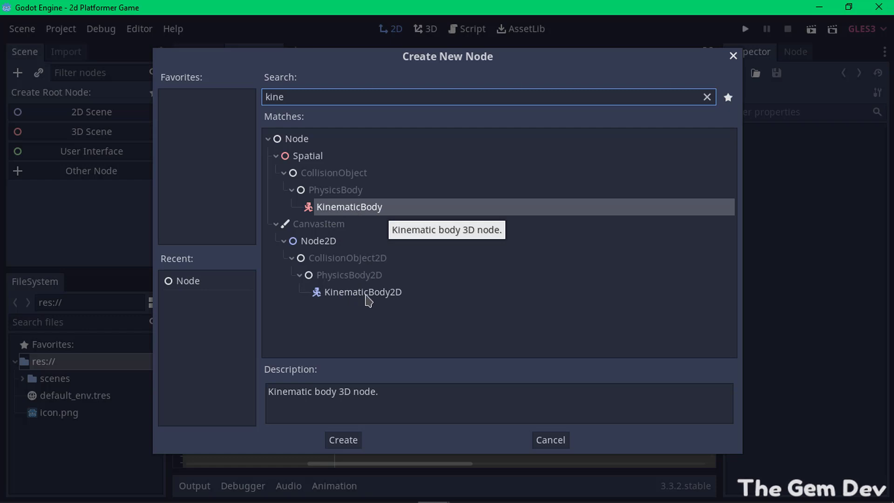
{"action": "left_click", "coordinate": [359, 297]}
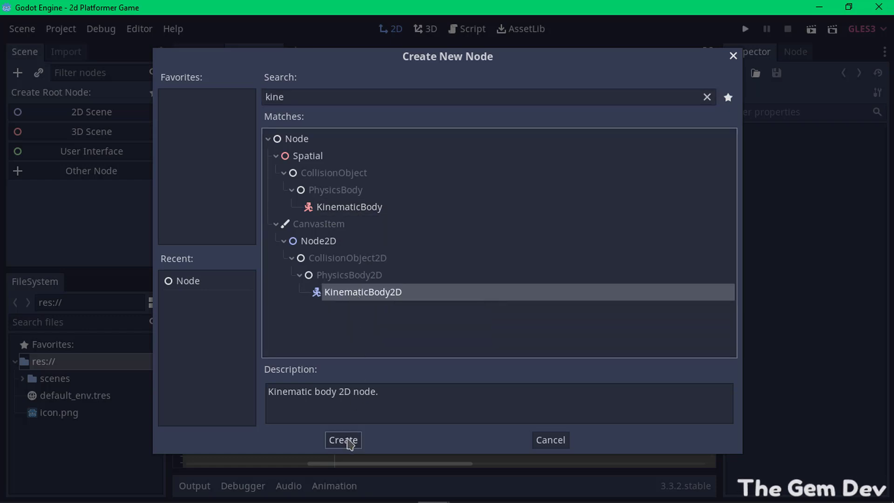
{"action": "left_click", "coordinate": [343, 439]}
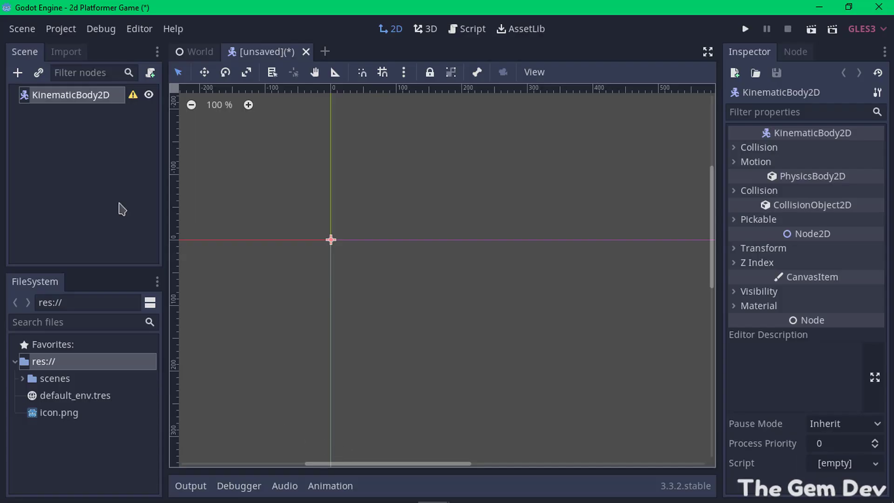
- Rename the KinematicBody2D root node to Player
{"action": "double_click", "coordinate": [83, 103]}
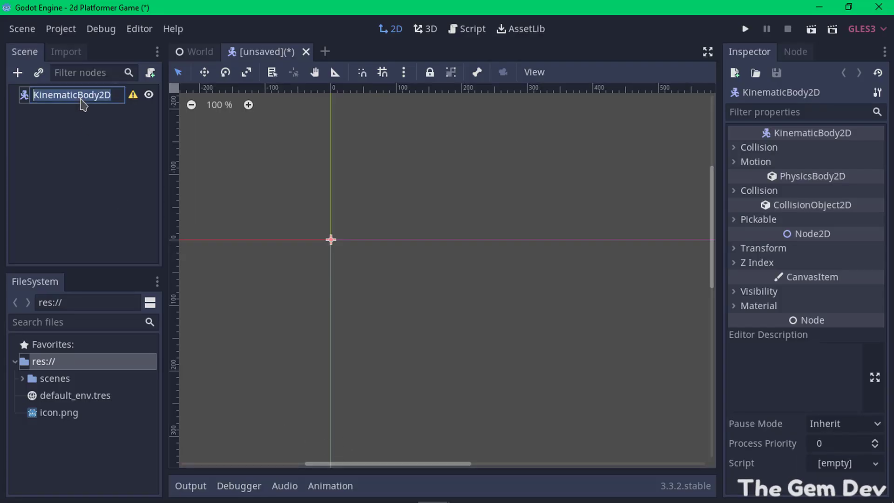
{"action": "type", "text": "Player"}
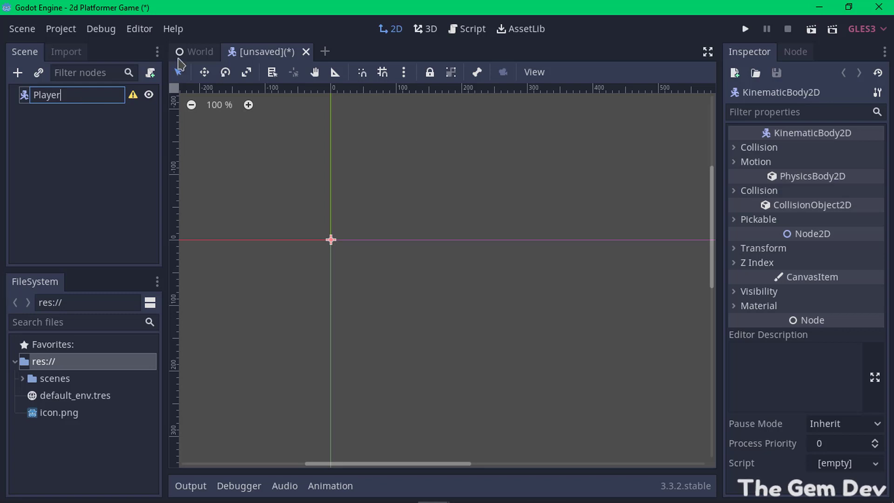
{"action": "left_click", "coordinate": [95, 150]}
- Read and dismiss the Player node's missing collision shape warning
{"action": "left_click", "coordinate": [46, 95]}
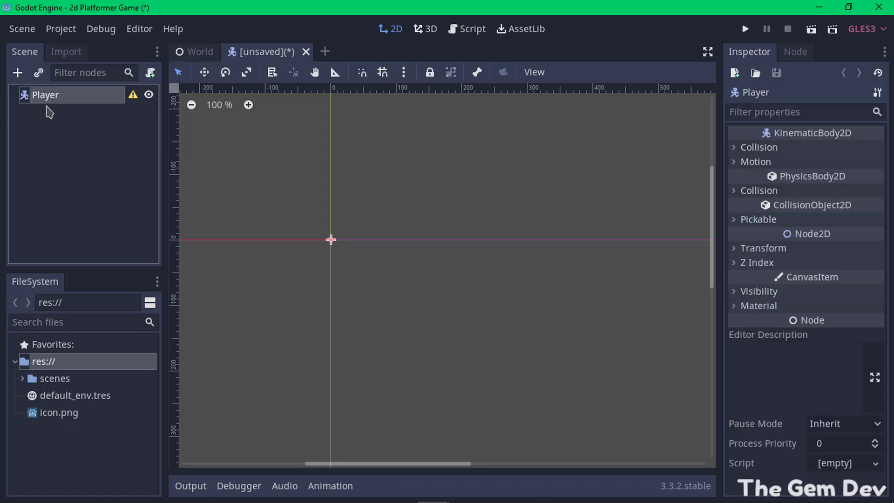
{"action": "left_click", "coordinate": [133, 96]}
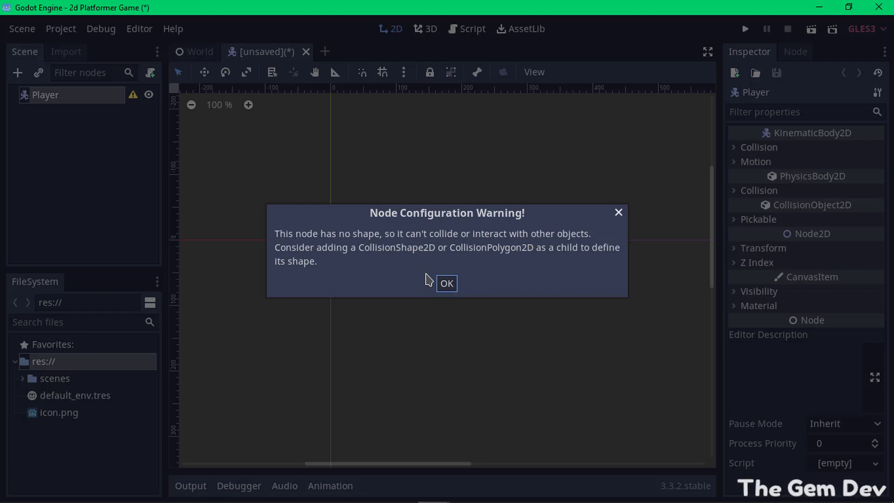
{"action": "left_click", "coordinate": [446, 285]}
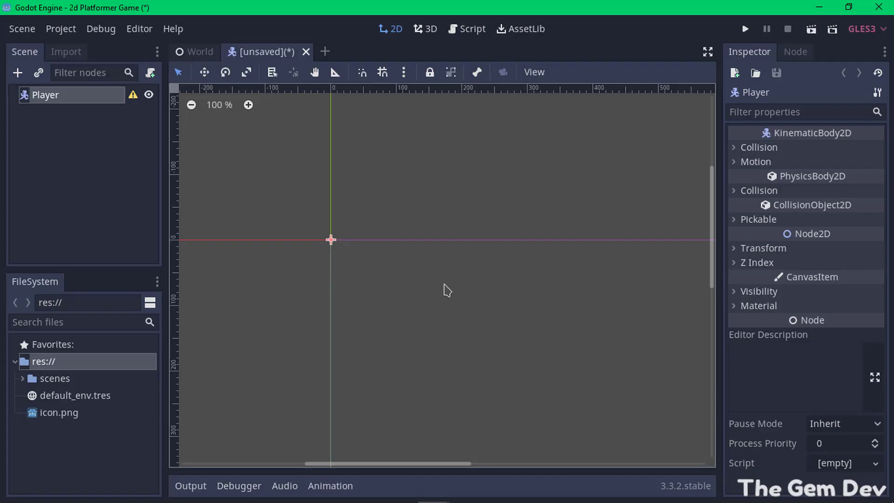